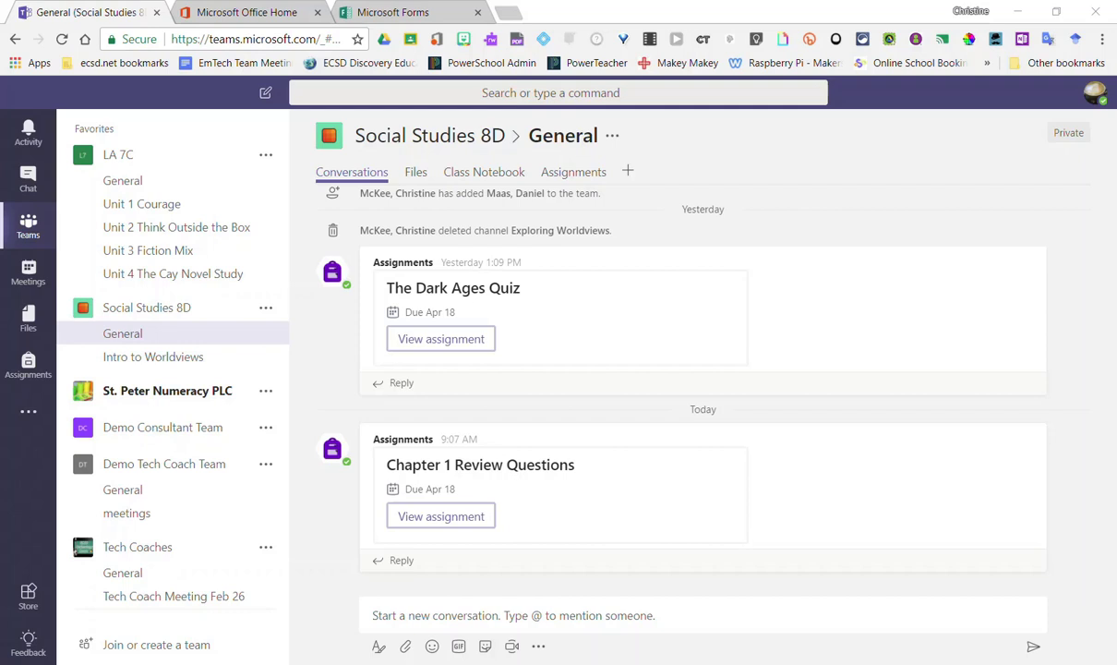
# Switch to the Microsoft Office Home tab to reach the Forms list.
pyautogui.click(257, 14)
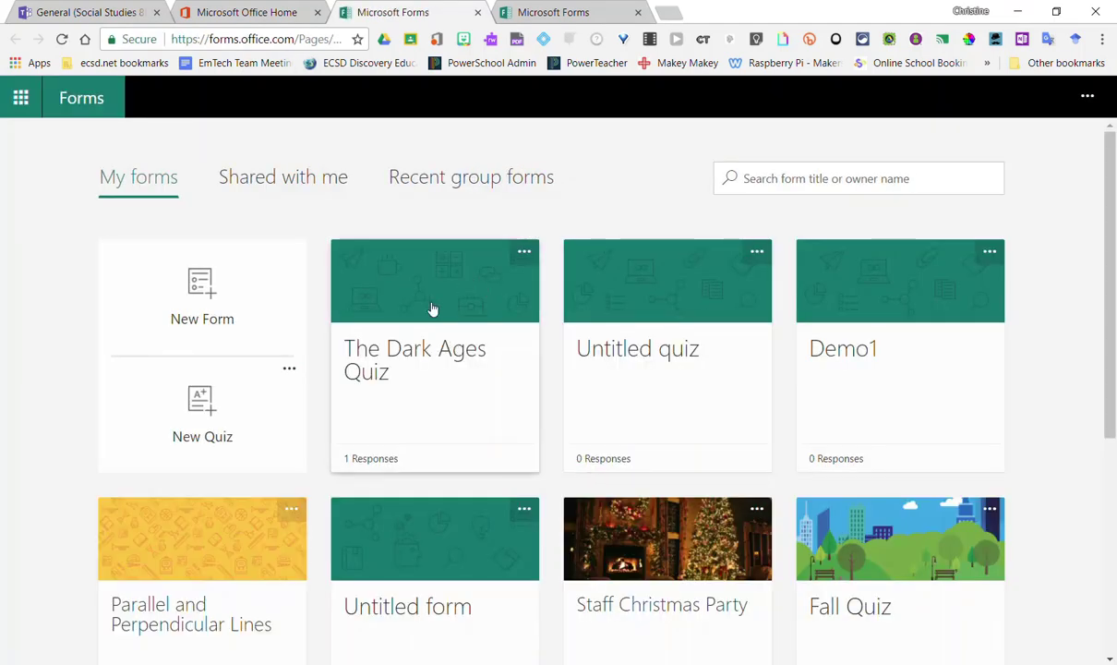
# Review The Dark Ages Quiz responses: 1 response, average score 3, all questions correct.
pyautogui.click(438, 345)
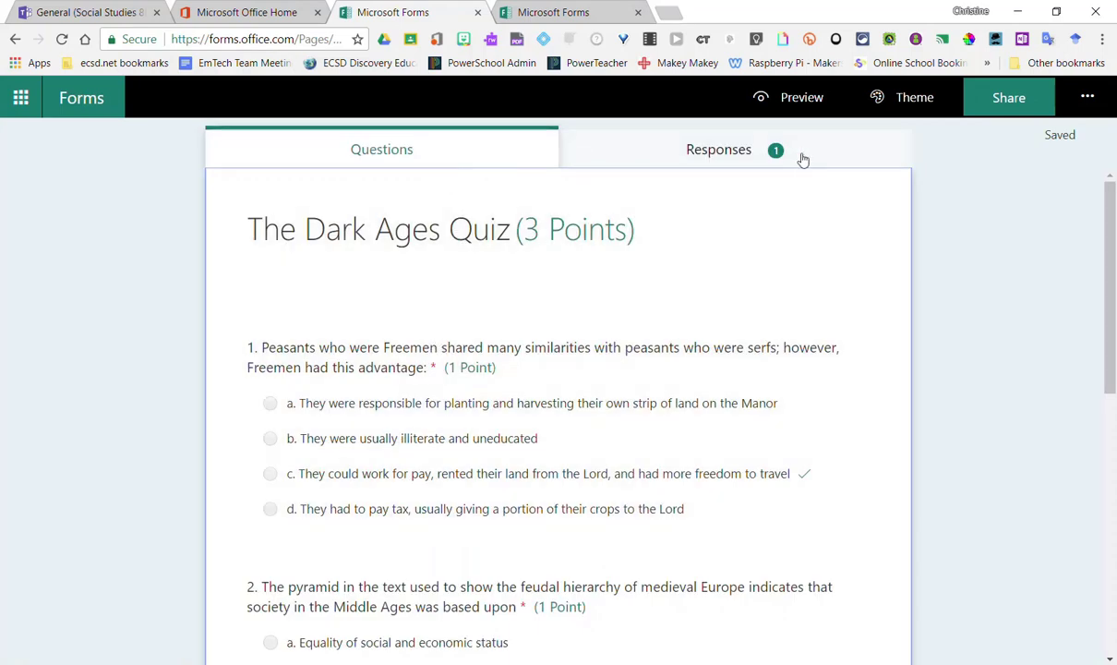
pyautogui.click(726, 161)
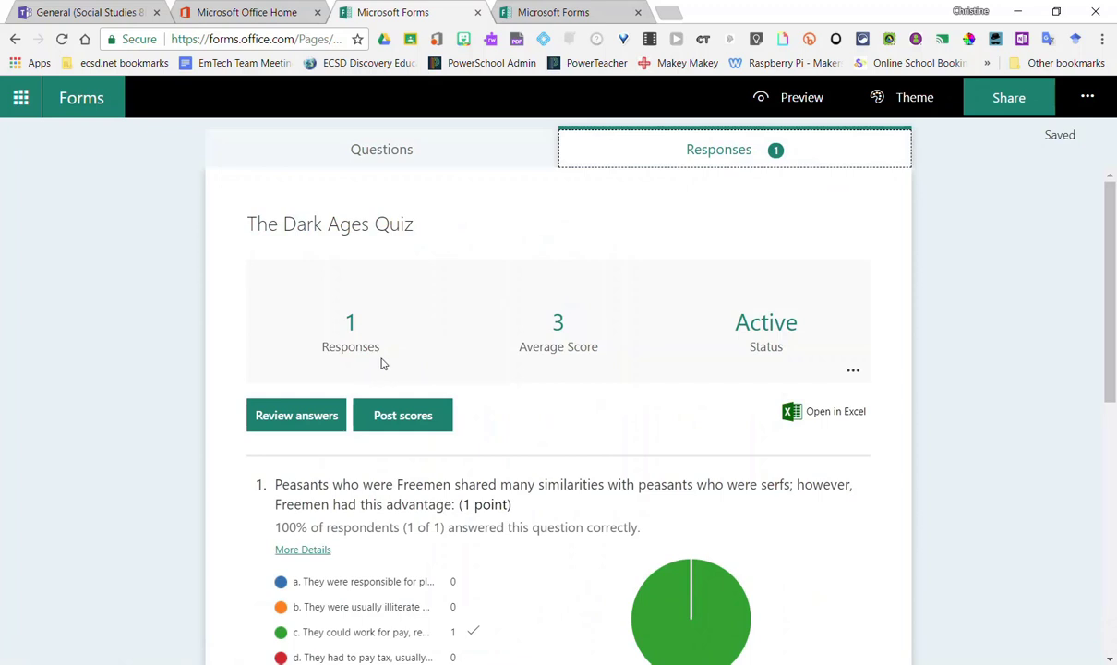
pyautogui.scroll(-2, 462, 364)
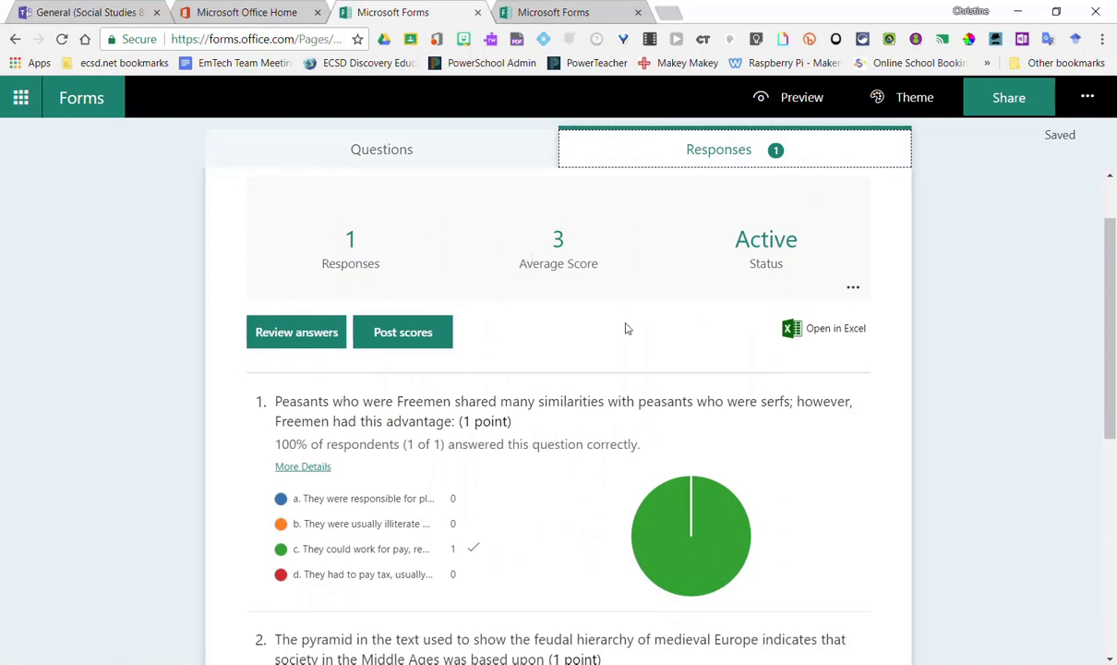
pyautogui.scroll(-2, 621, 338)
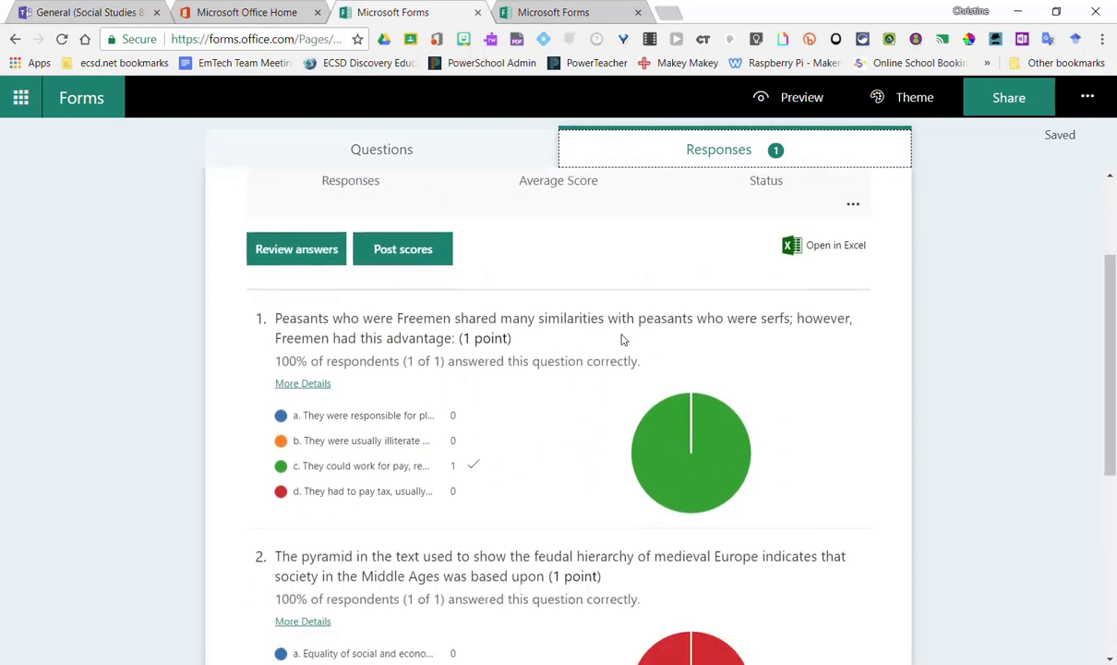
pyautogui.scroll(-2, 622, 338)
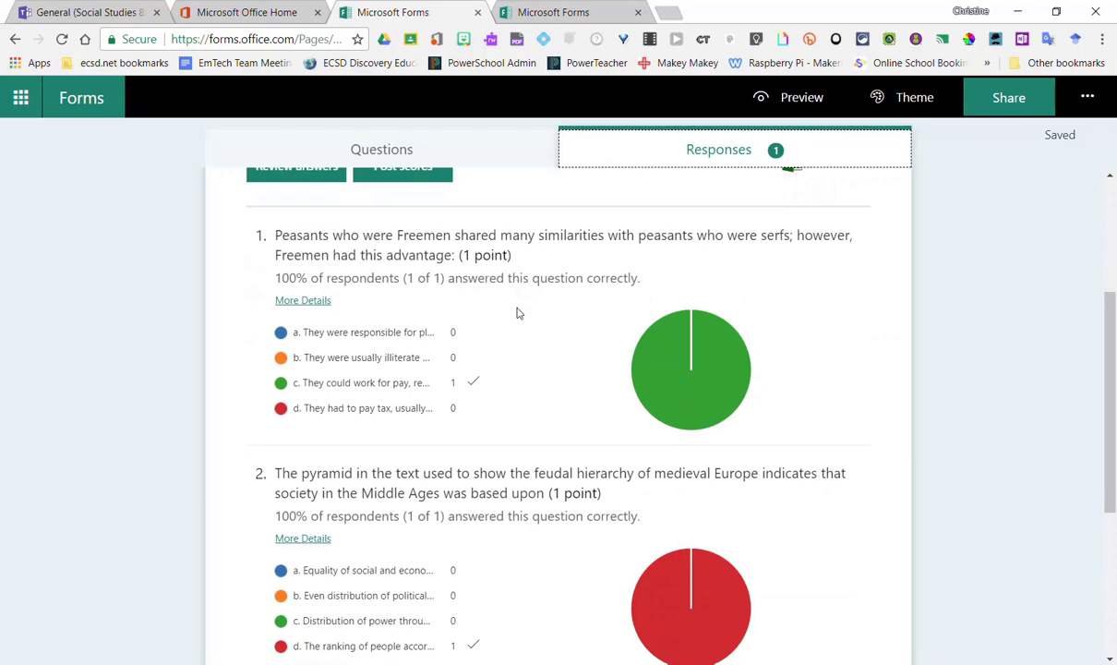
pyautogui.scroll(-7, 513, 351)
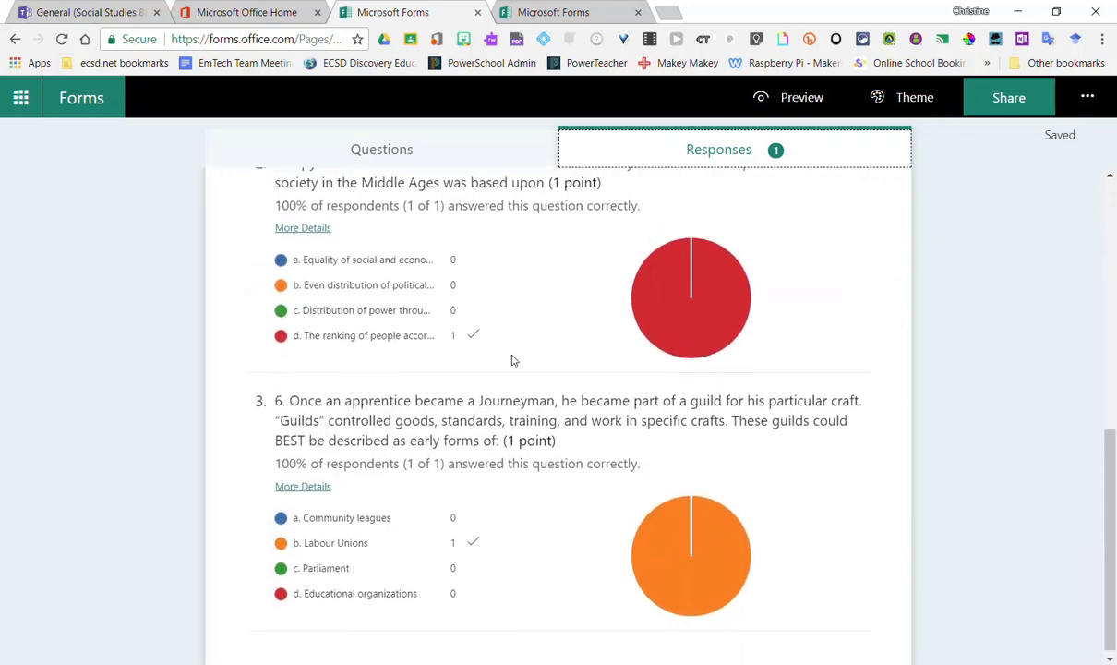
pyautogui.scroll(10, 514, 360)
pyautogui.scroll(1, 517, 360)
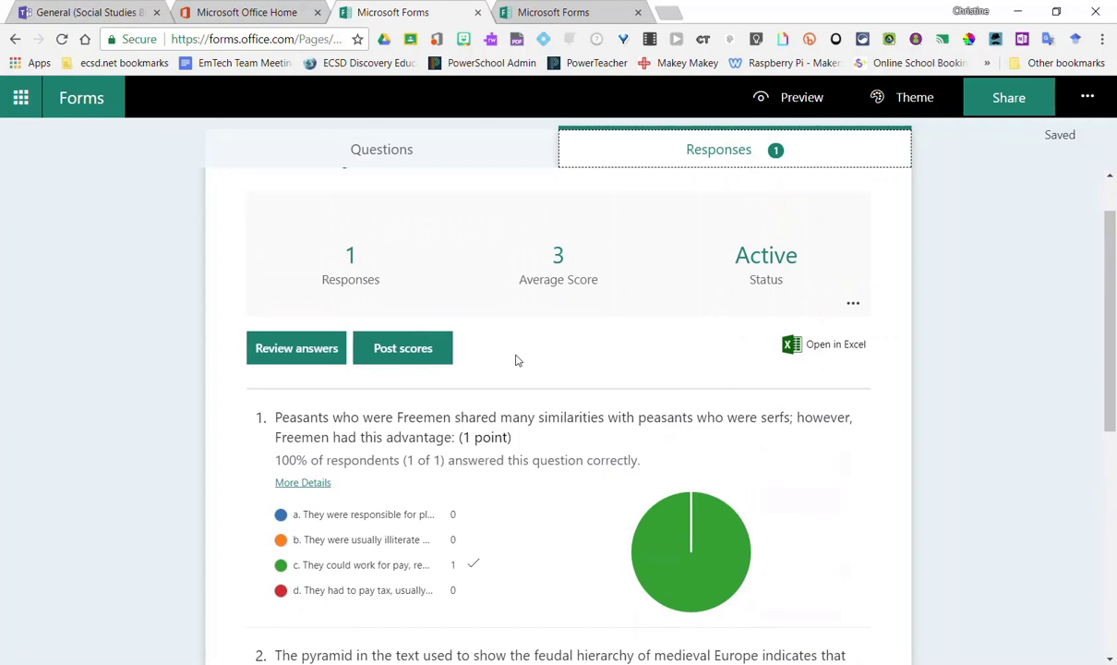
# Post The Dark Ages Quiz scores, giving the student 3 (100%).
pyautogui.click(395, 350)
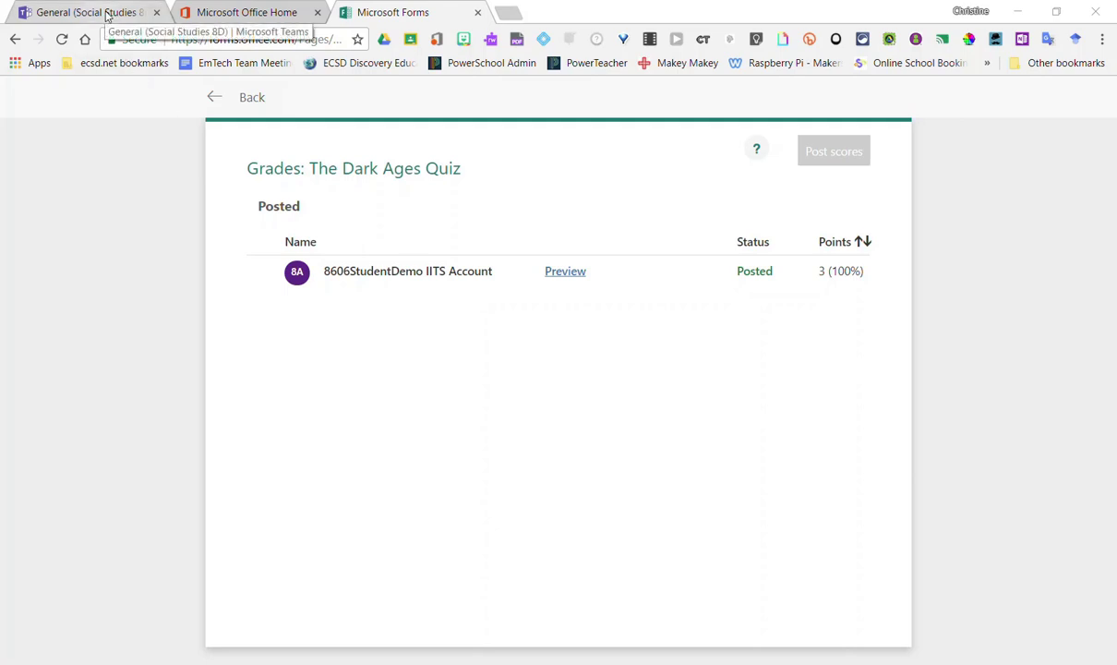
# Return to the Social Studies 8D team and view its Assignments list.
pyautogui.click(106, 14)
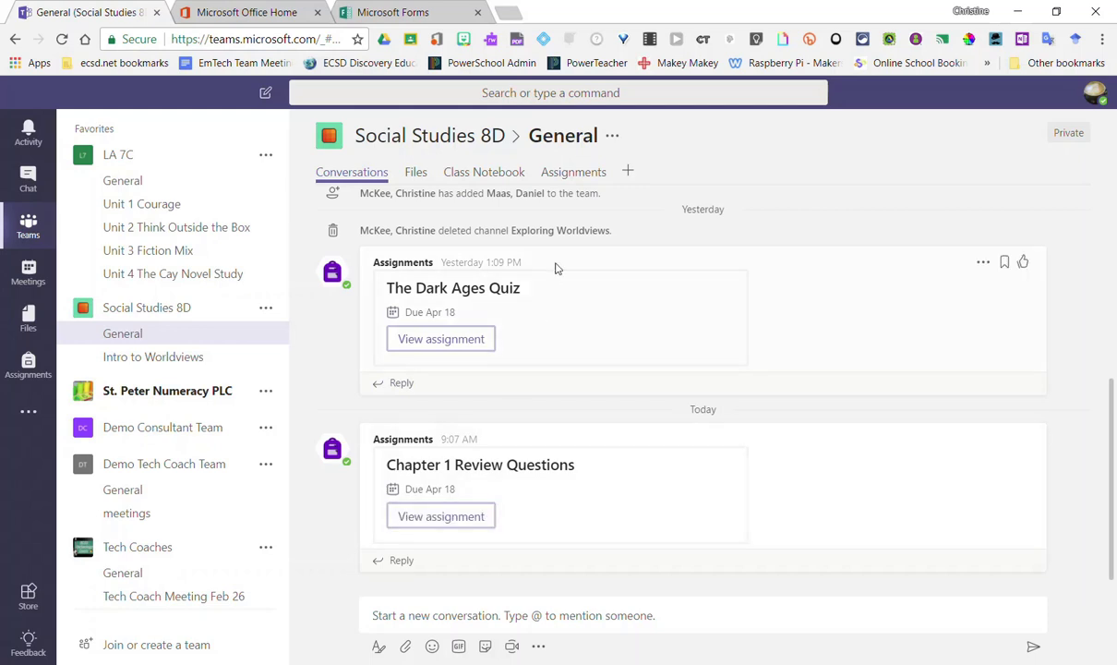
pyautogui.click(573, 175)
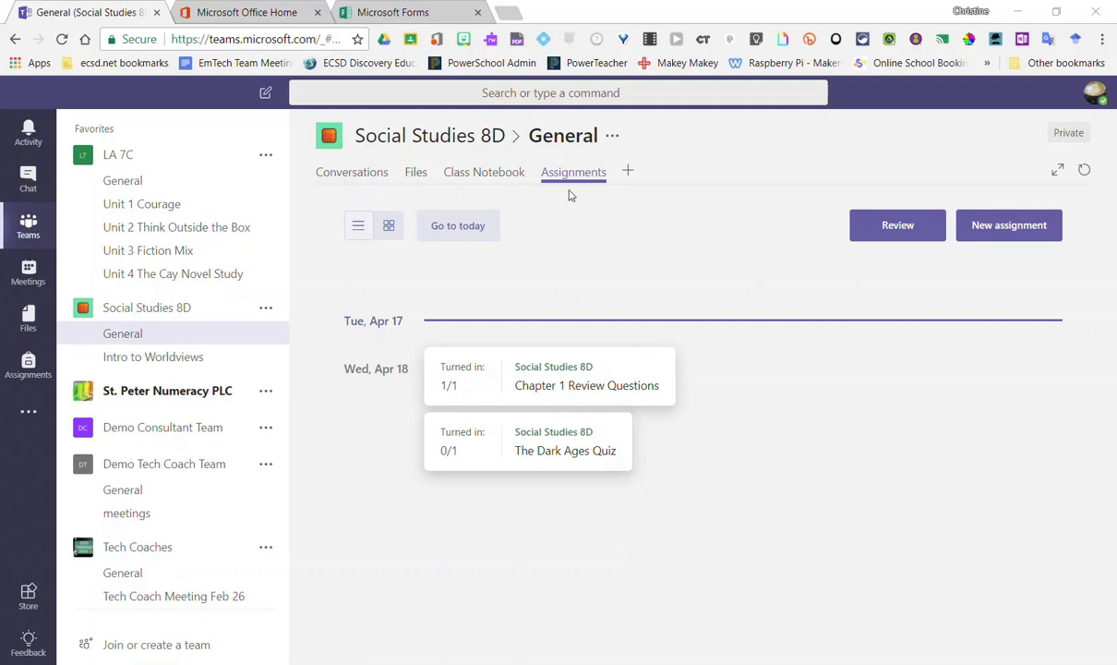
# Open the Class Notebook and start Review Student Work.
pyautogui.click(491, 176)
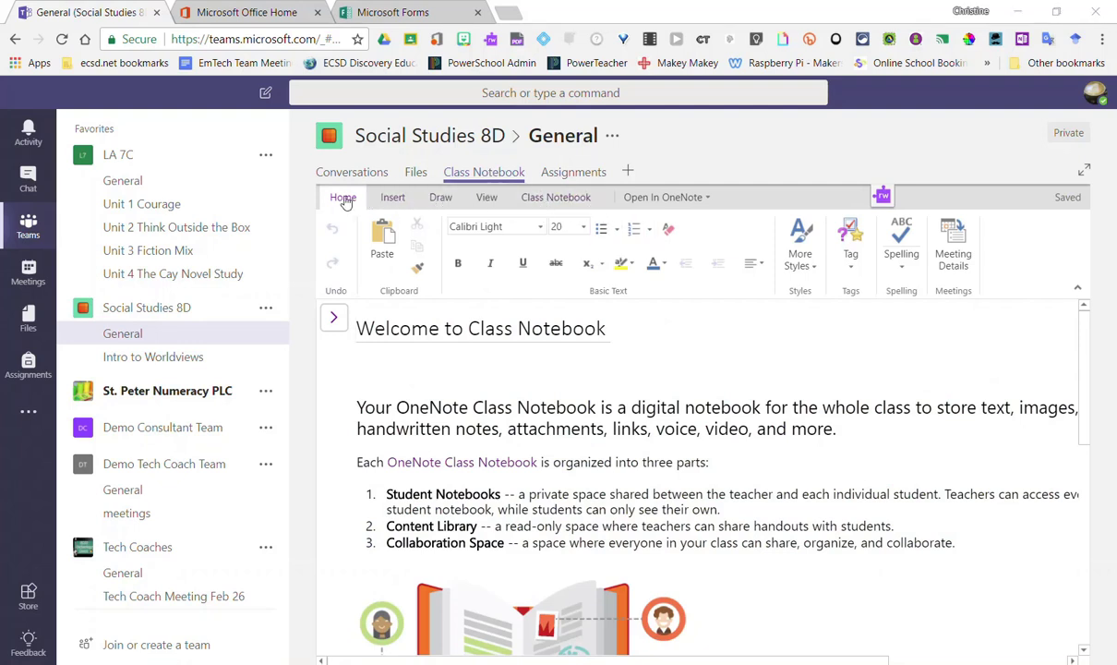
pyautogui.click(555, 199)
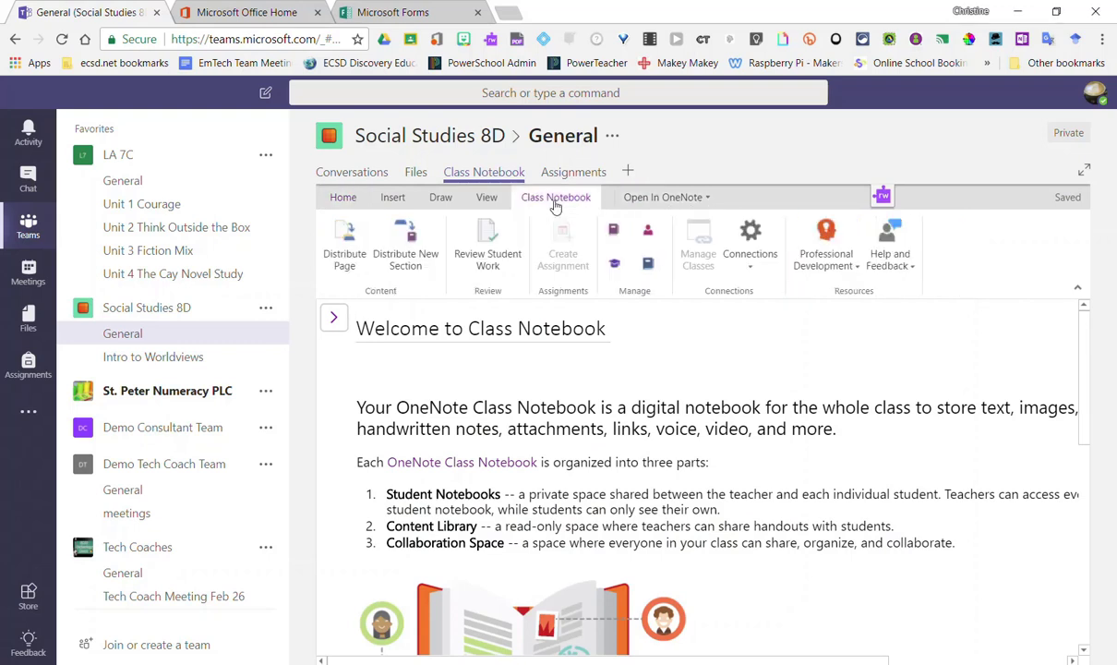
pyautogui.click(486, 250)
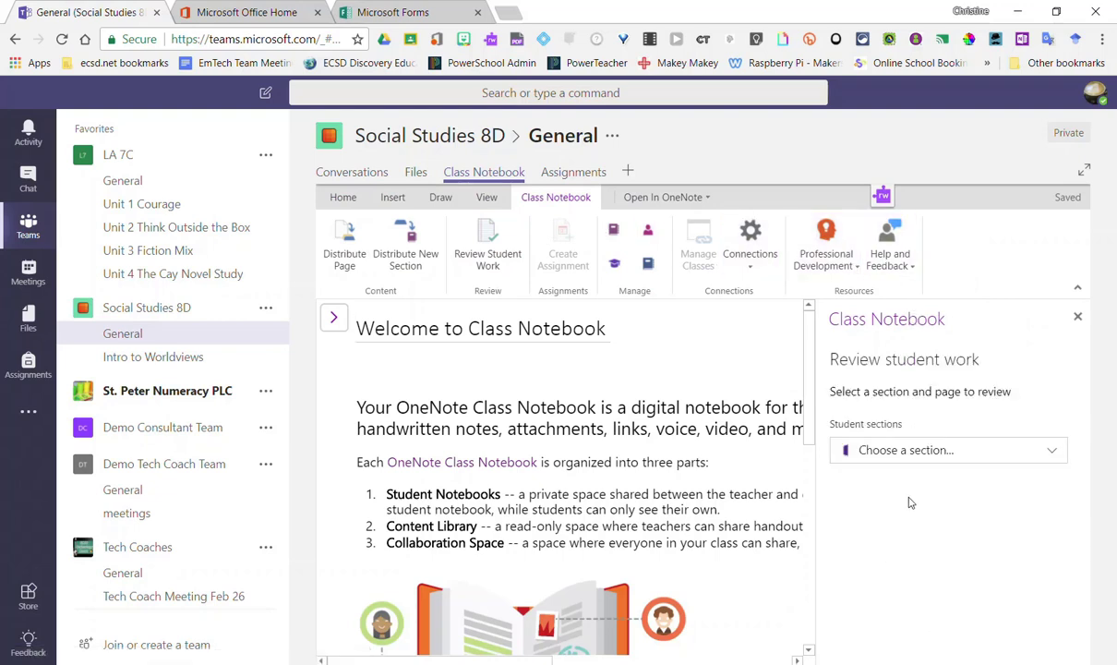
# Choose the Assignments section's Ch 1 Review Questions page and open the student's copy.
pyautogui.click(960, 459)
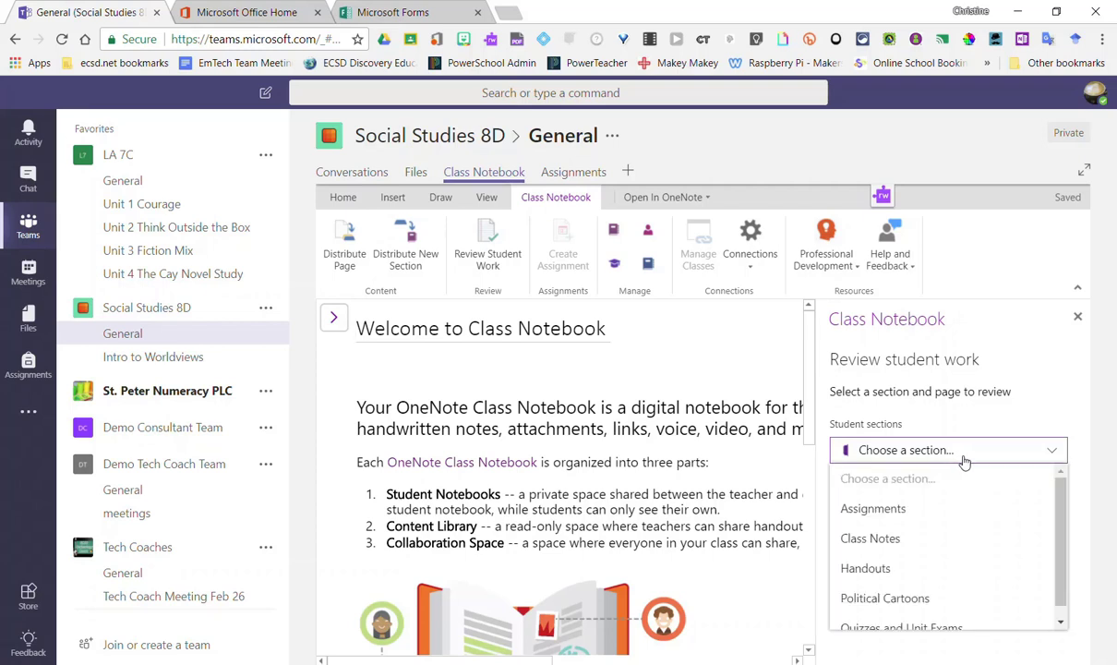
pyautogui.click(889, 510)
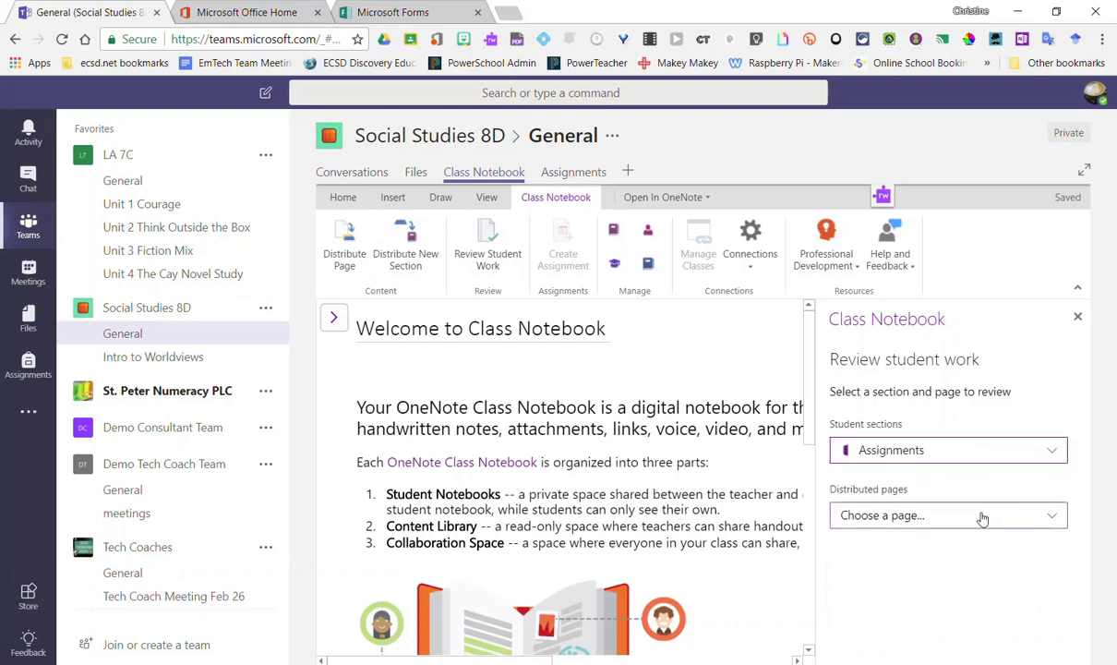
pyautogui.click(983, 518)
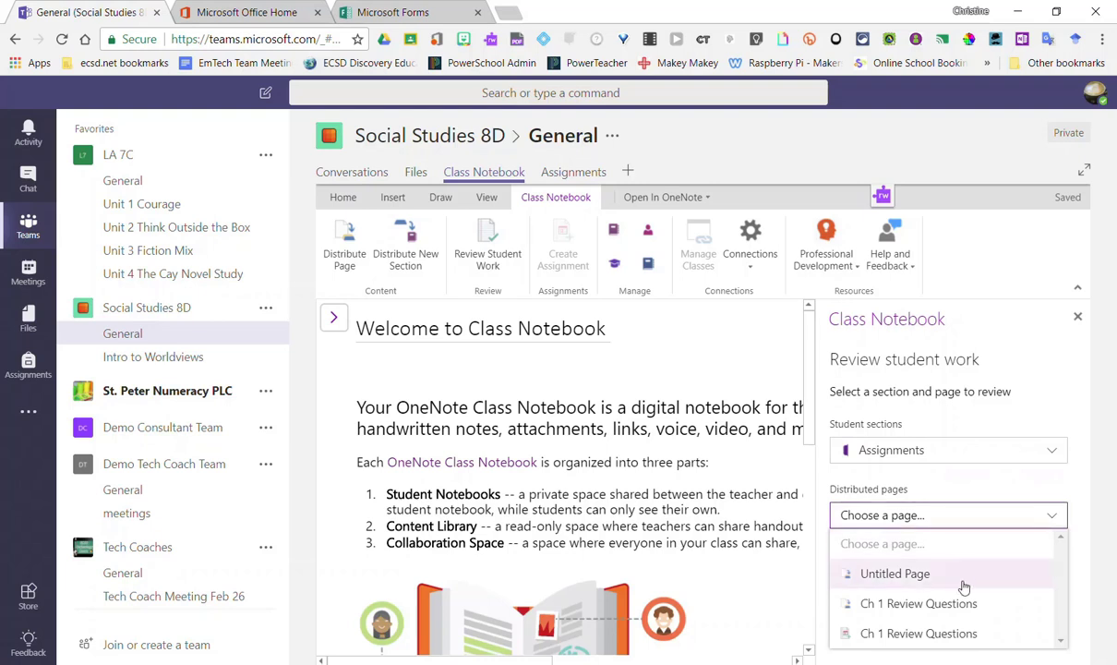
pyautogui.click(944, 637)
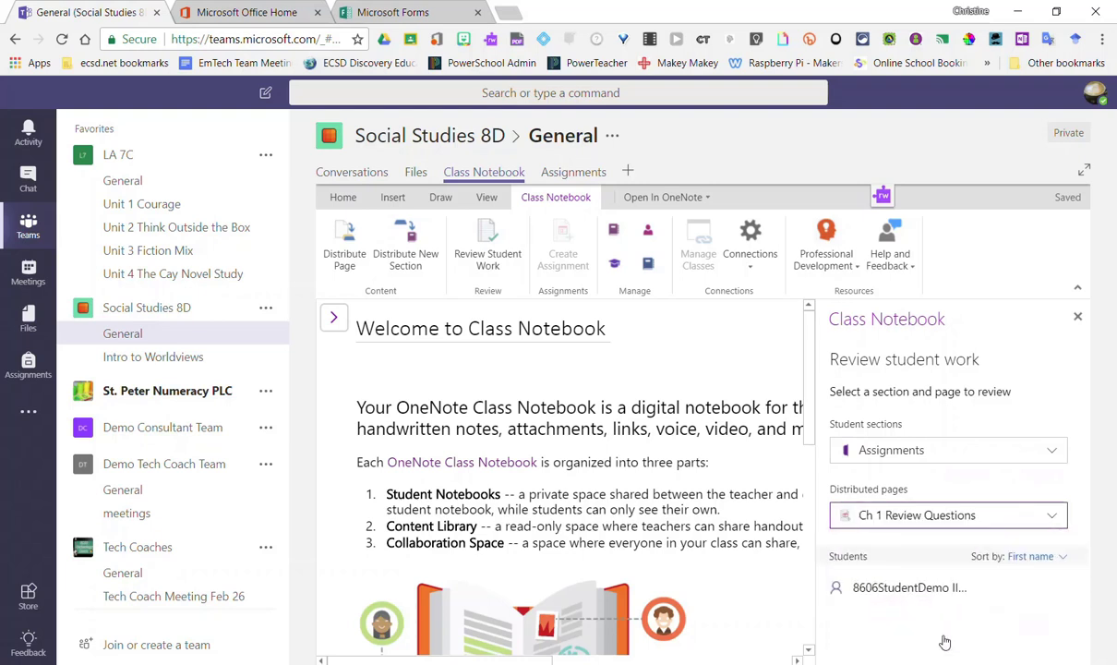
pyautogui.click(920, 593)
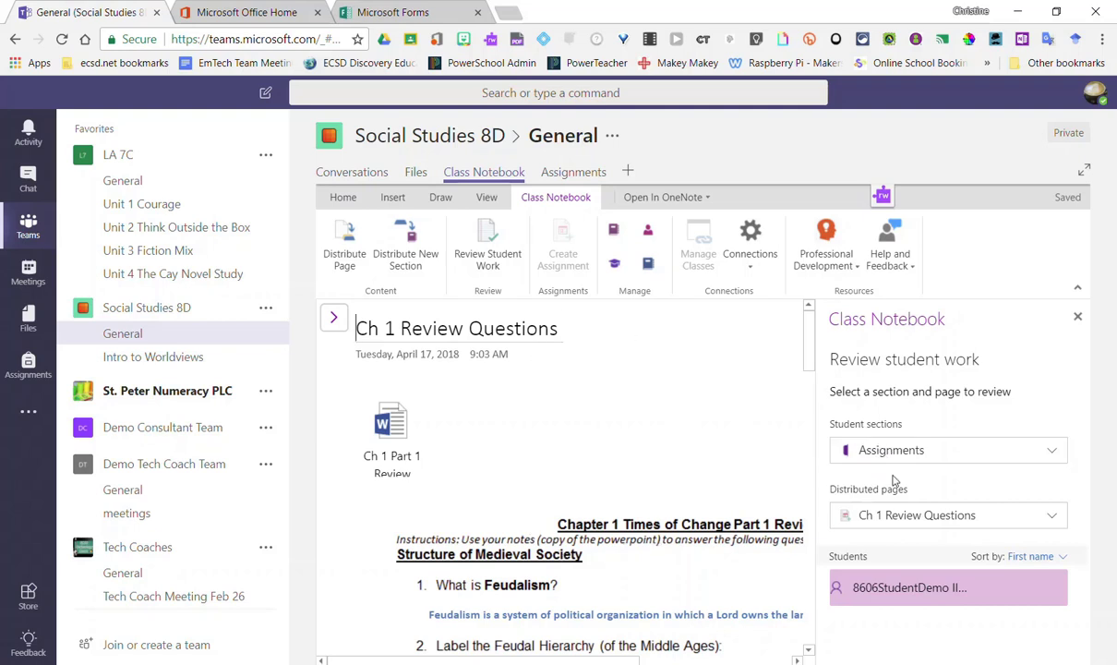
# Close the review panel and click into the student's Ch 1 Review Questions page for editing.
pyautogui.click(799, 661)
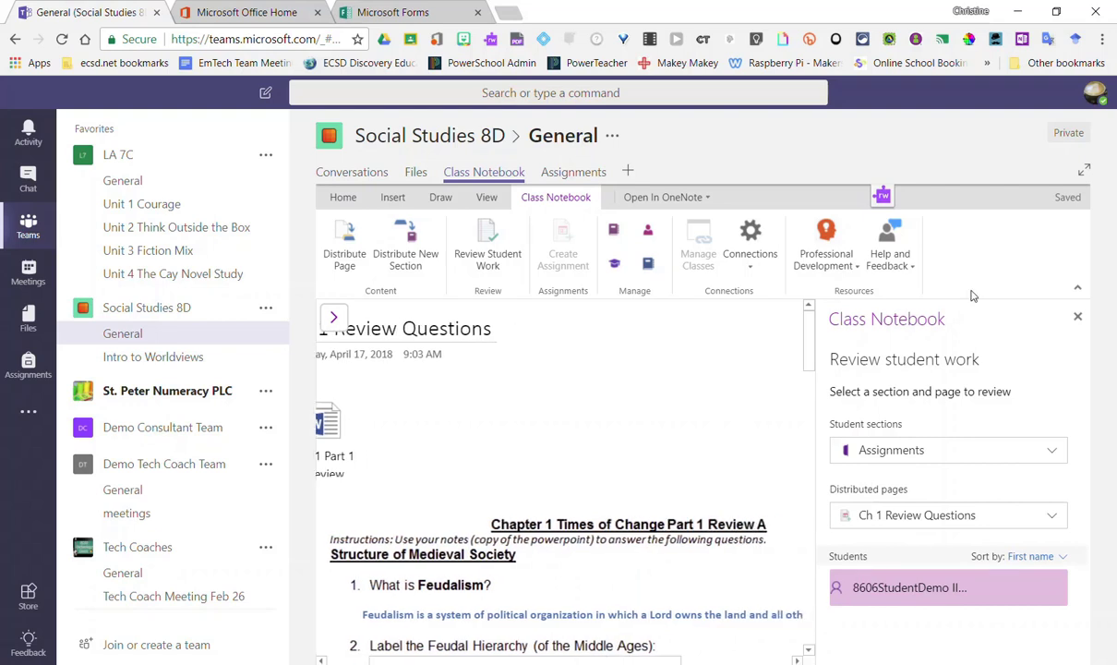
pyautogui.click(1079, 319)
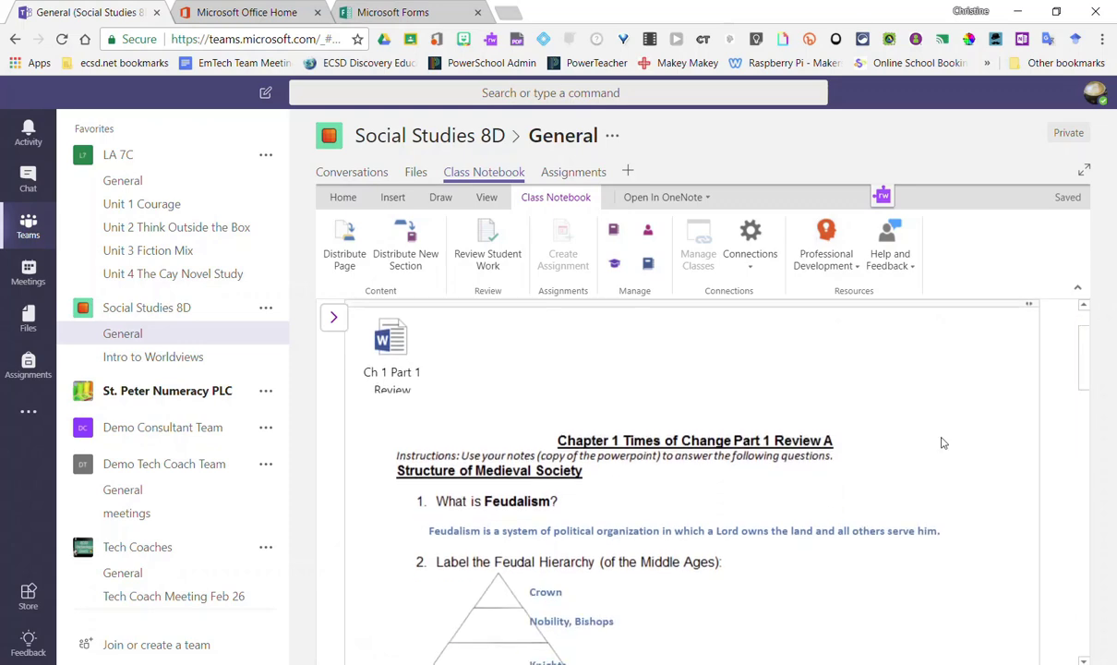
pyautogui.scroll(-1, 942, 437)
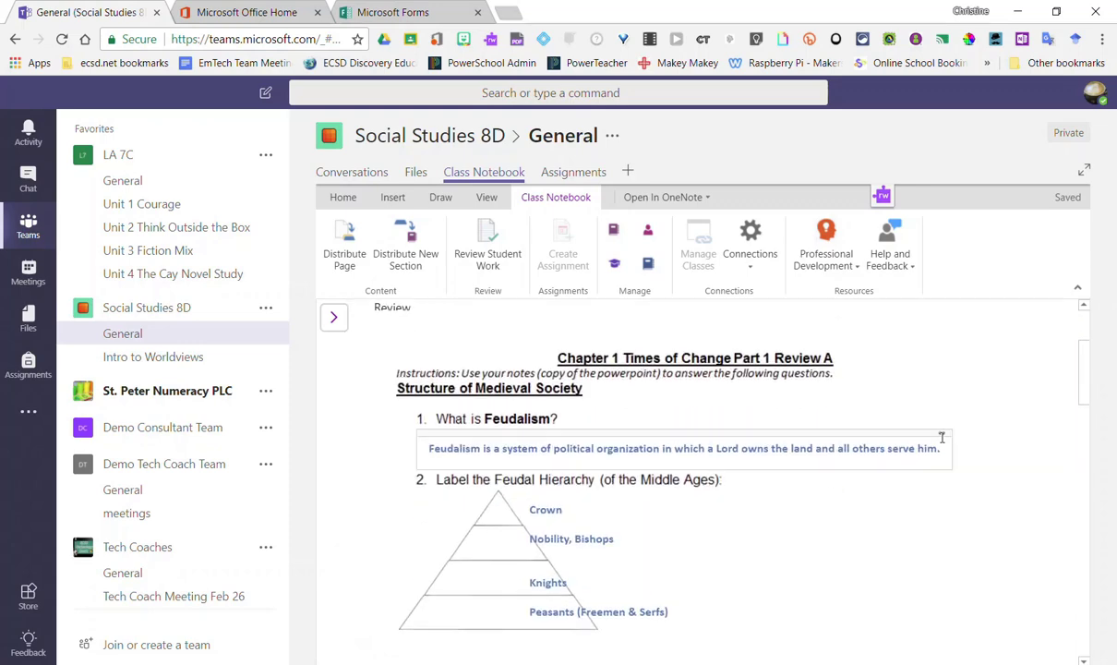
pyautogui.click(942, 437)
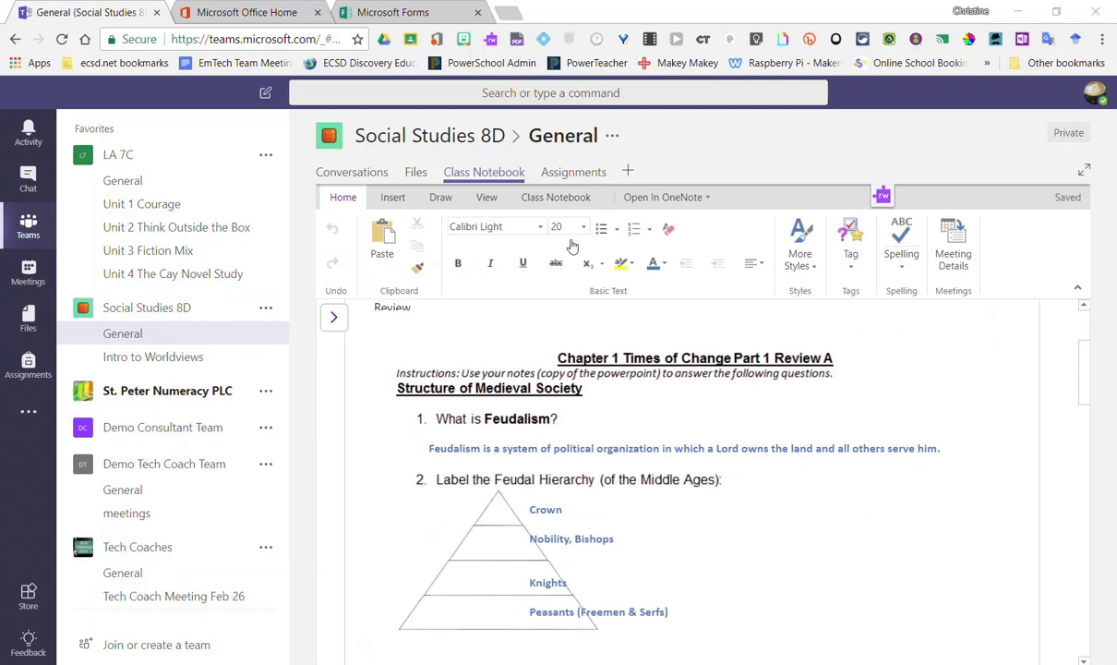
# Add the typed comment 'Great work, definitions are clear and concise!' near the page top.
pyautogui.click(441, 197)
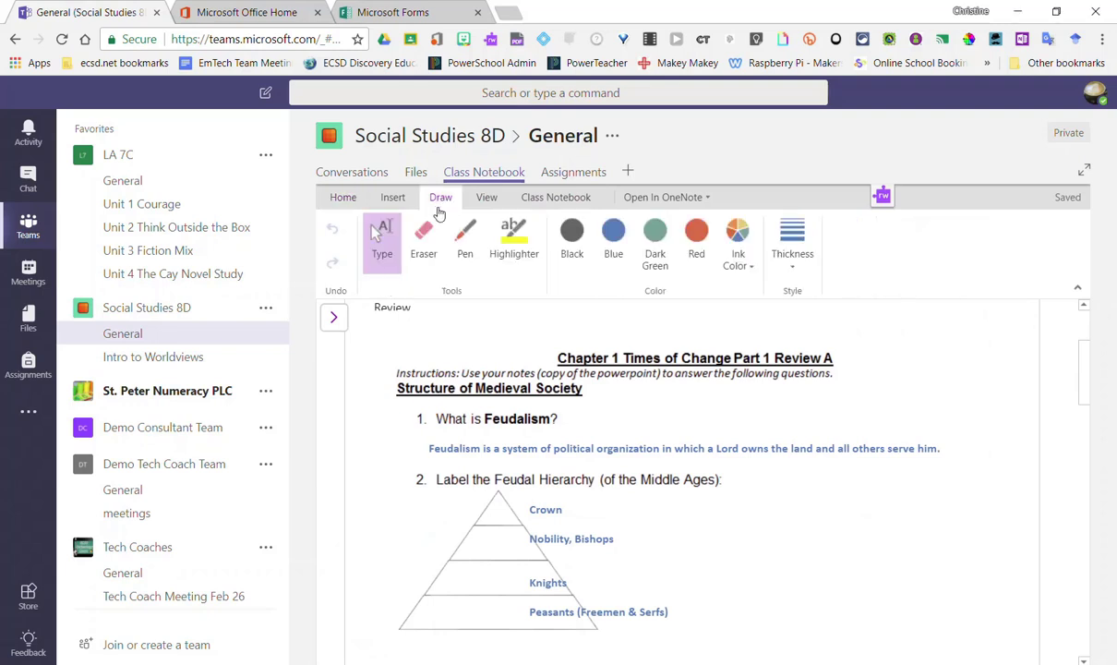
pyautogui.scroll(3, 748, 404)
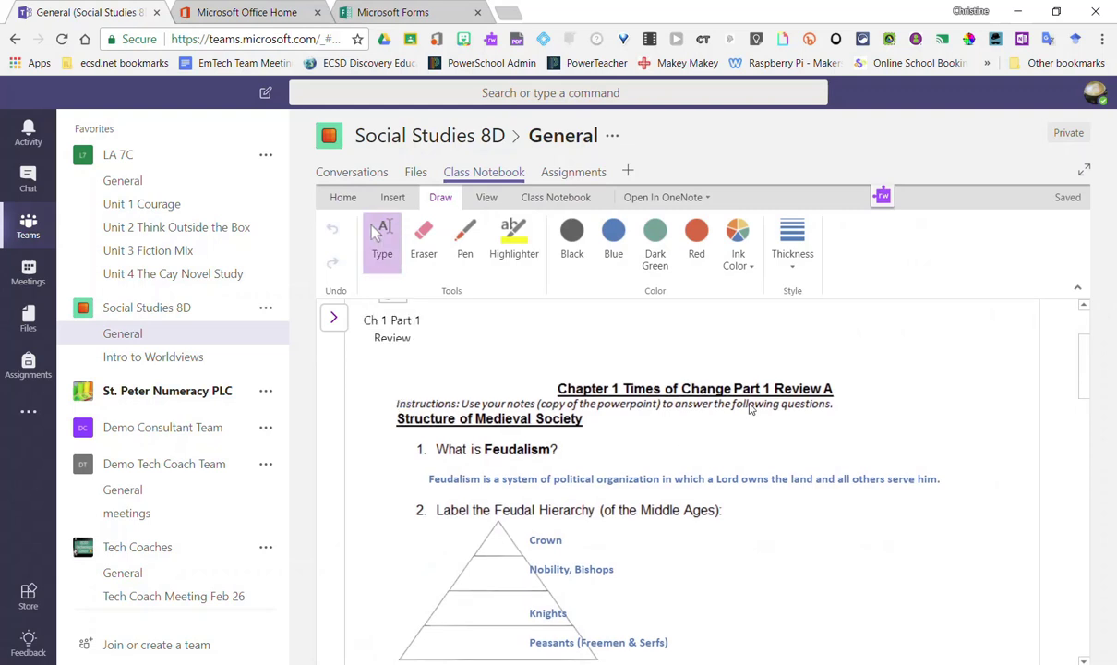
pyautogui.click(955, 353)
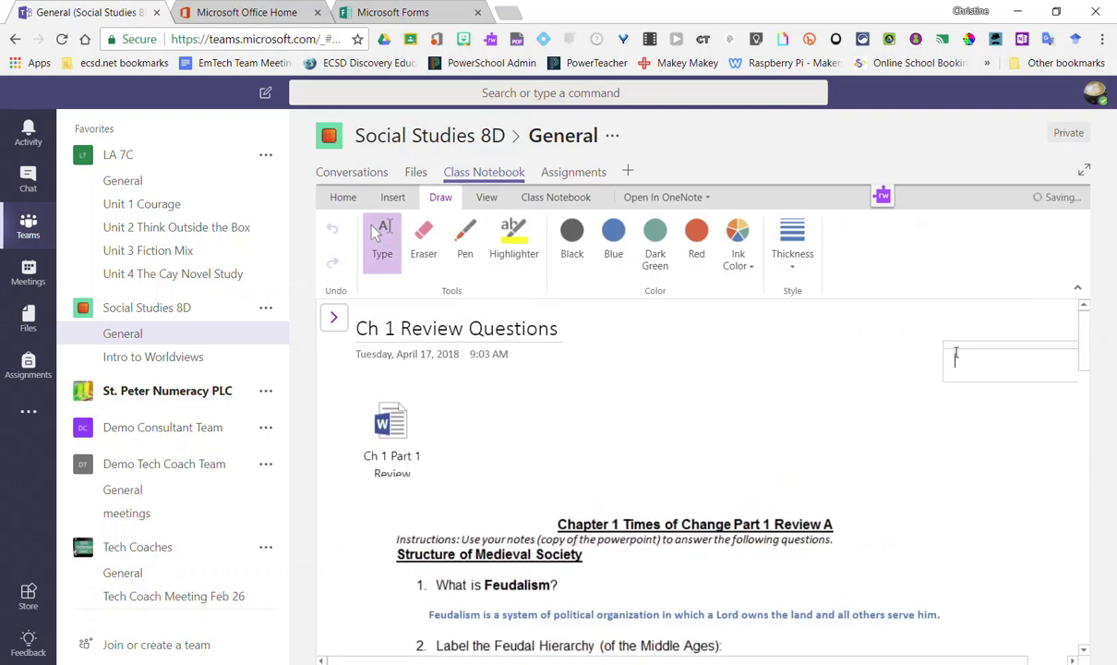
pyautogui.moveTo(940, 345); pyautogui.dragTo(758, 342)
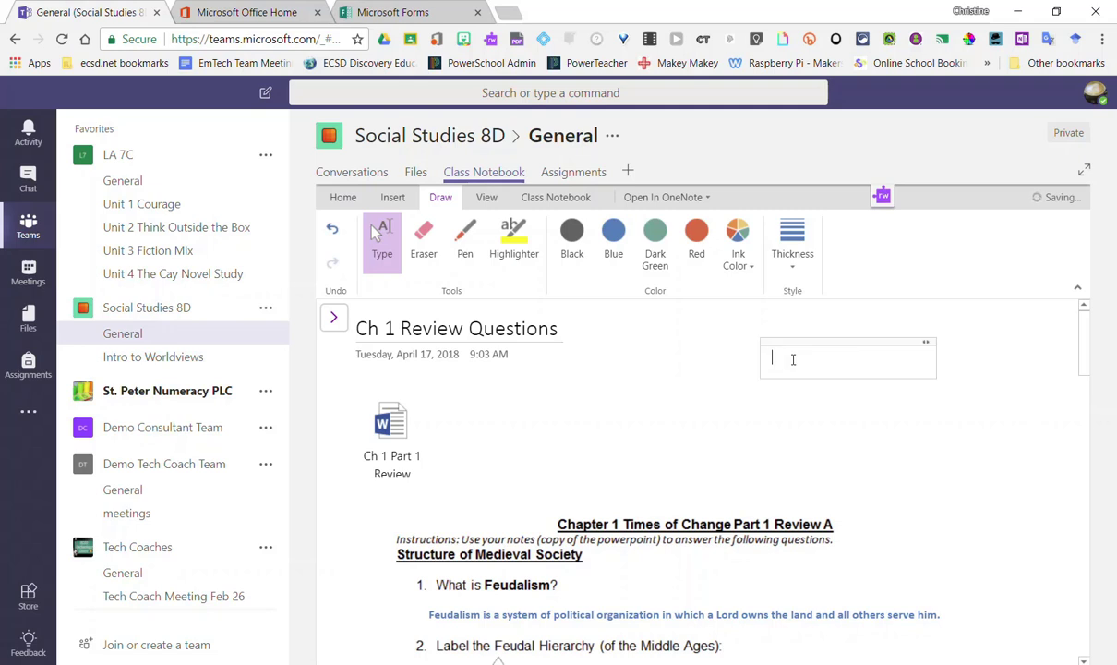
pyautogui.write('Great')
pyautogui.write(' work, definitions are clear and concise!')
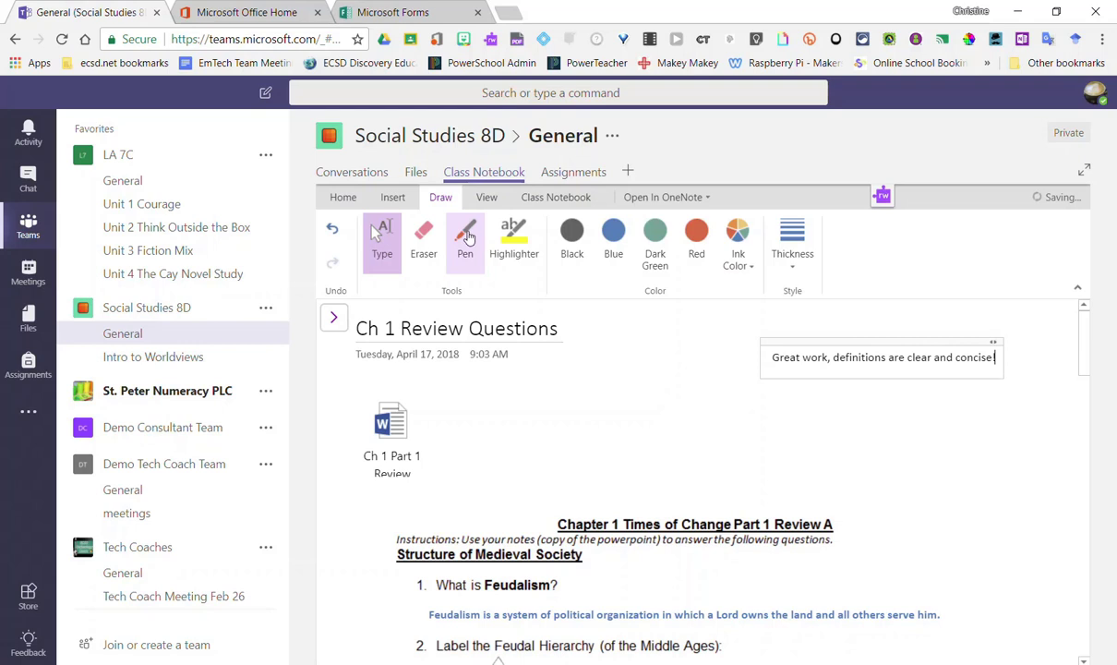
# Handwrite 'Good Work!' in blue pen ink below the comment.
pyautogui.click(467, 237)
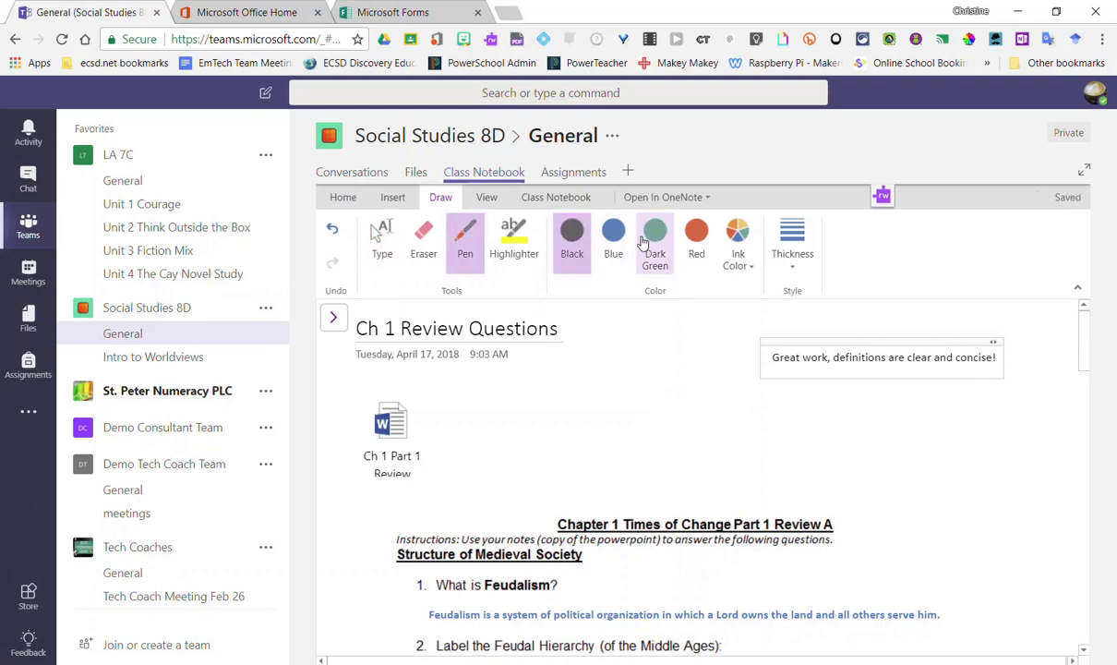
pyautogui.click(616, 254)
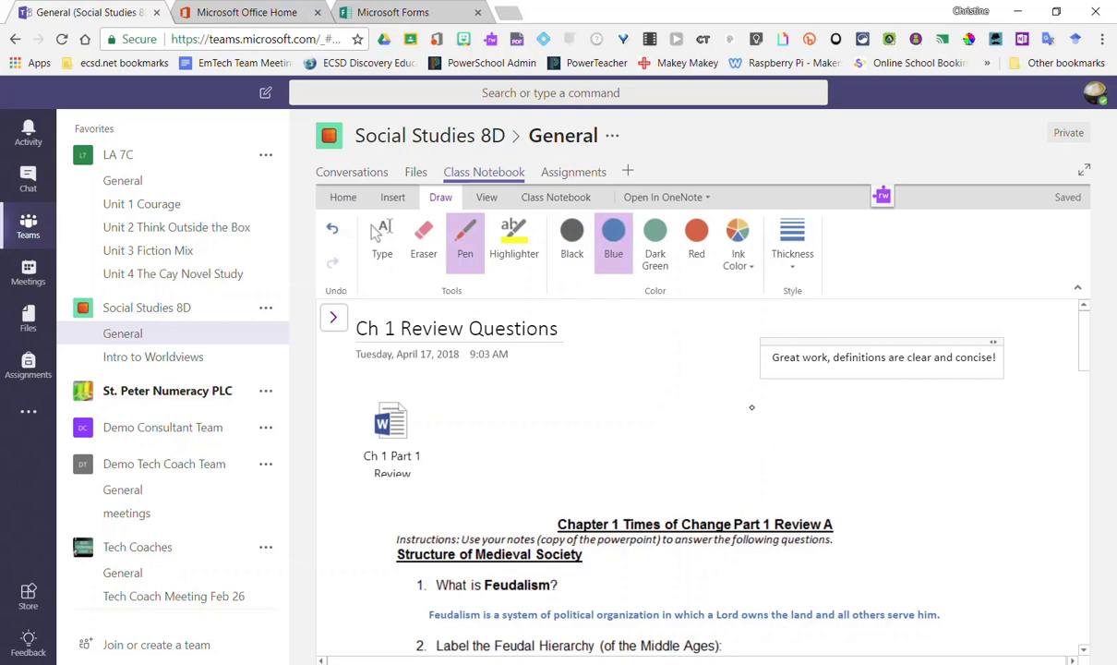
pyautogui.moveTo(752, 407)
pyautogui.mouseDown()
pyautogui.moveTo(742, 423)
pyautogui.moveTo(770, 444)
pyautogui.moveTo(810, 435)
pyautogui.moveTo(813, 445)
pyautogui.mouseUp()
pyautogui.moveTo(858, 416)
pyautogui.mouseDown()
pyautogui.moveTo(873, 445)
pyautogui.moveTo(886, 416)
pyautogui.moveTo(905, 443)
pyautogui.moveTo(911, 430)
pyautogui.moveTo(927, 439)
pyautogui.mouseUp()
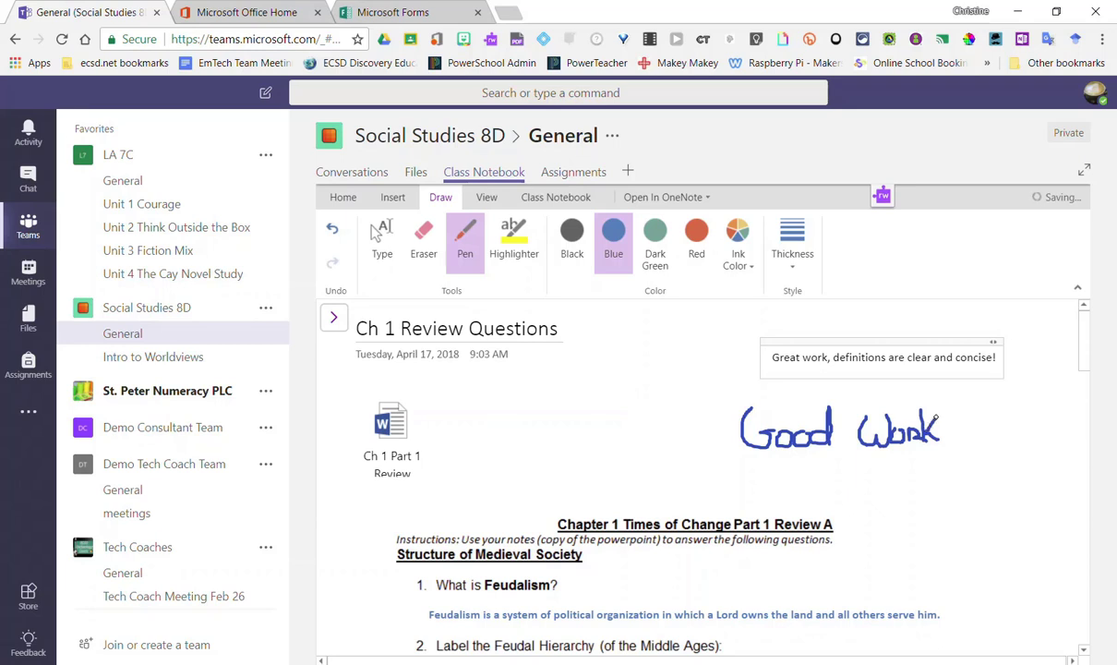
pyautogui.moveTo(963, 399); pyautogui.dragTo(963, 428)
# Insert the Amazing apple sticker and place it below the Good Work! ink.
pyautogui.click(392, 197)
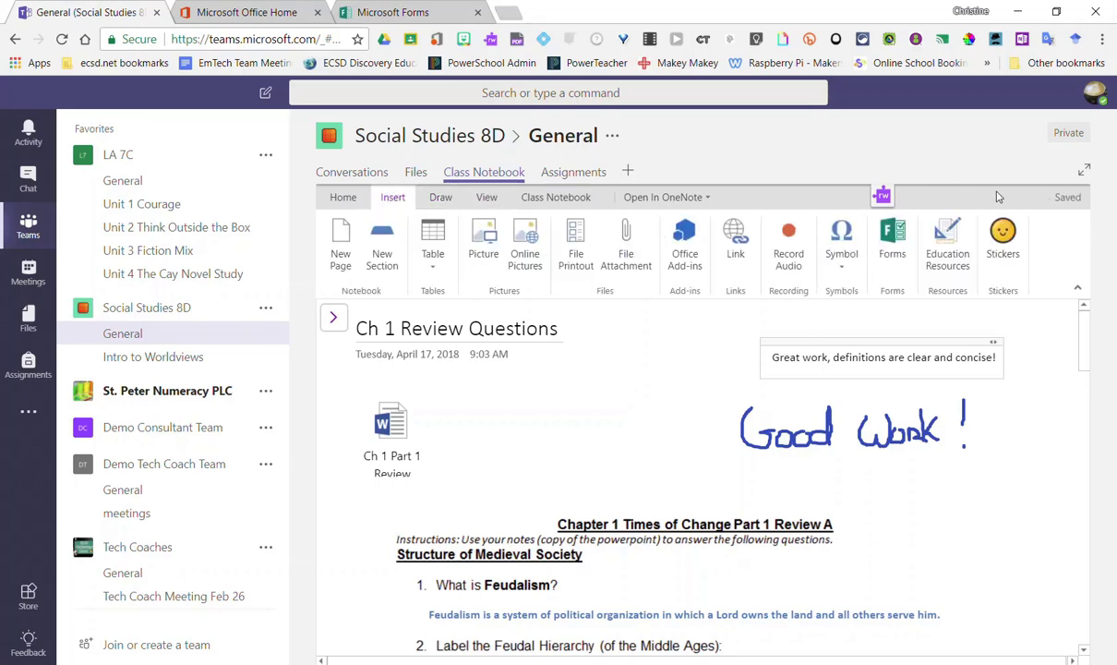
pyautogui.click(1006, 244)
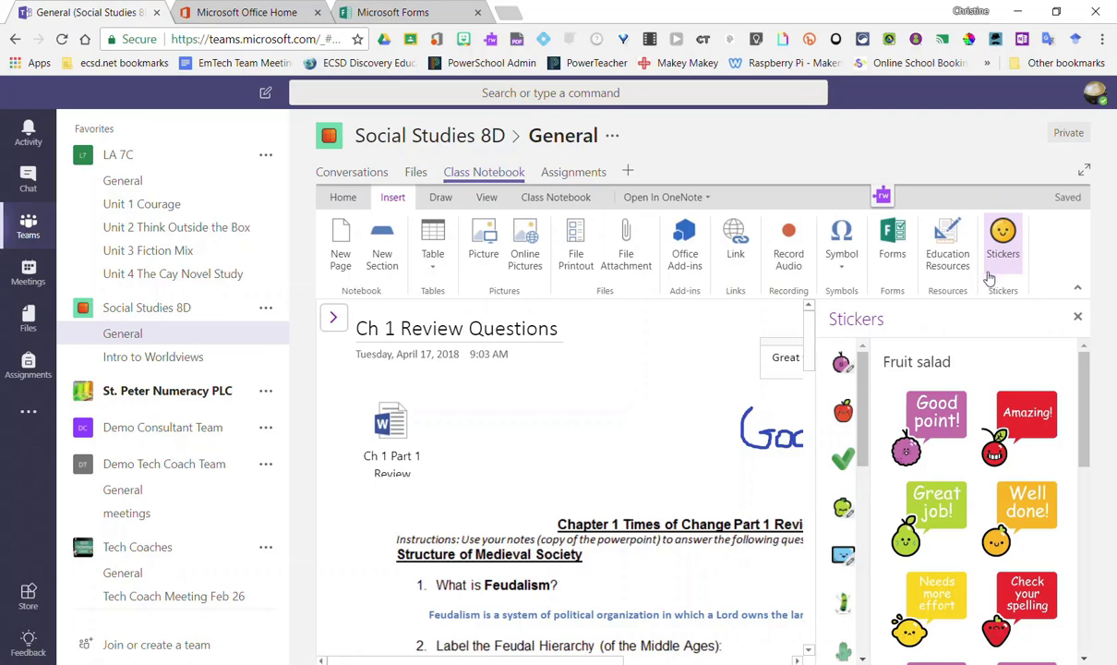
pyautogui.click(1016, 434)
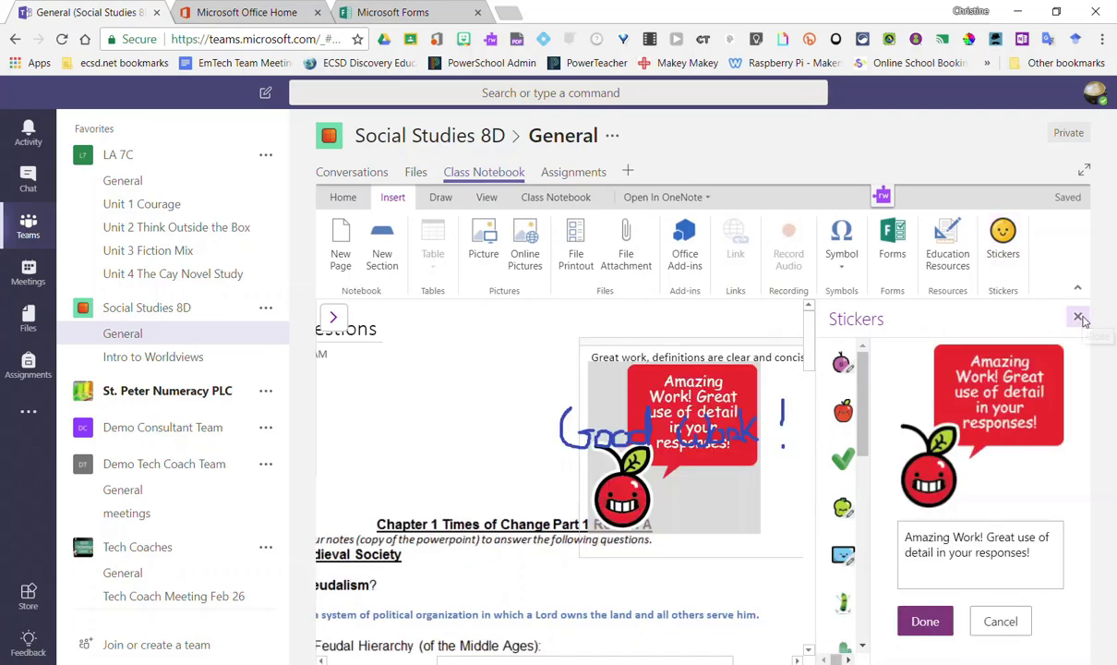
pyautogui.click(915, 617)
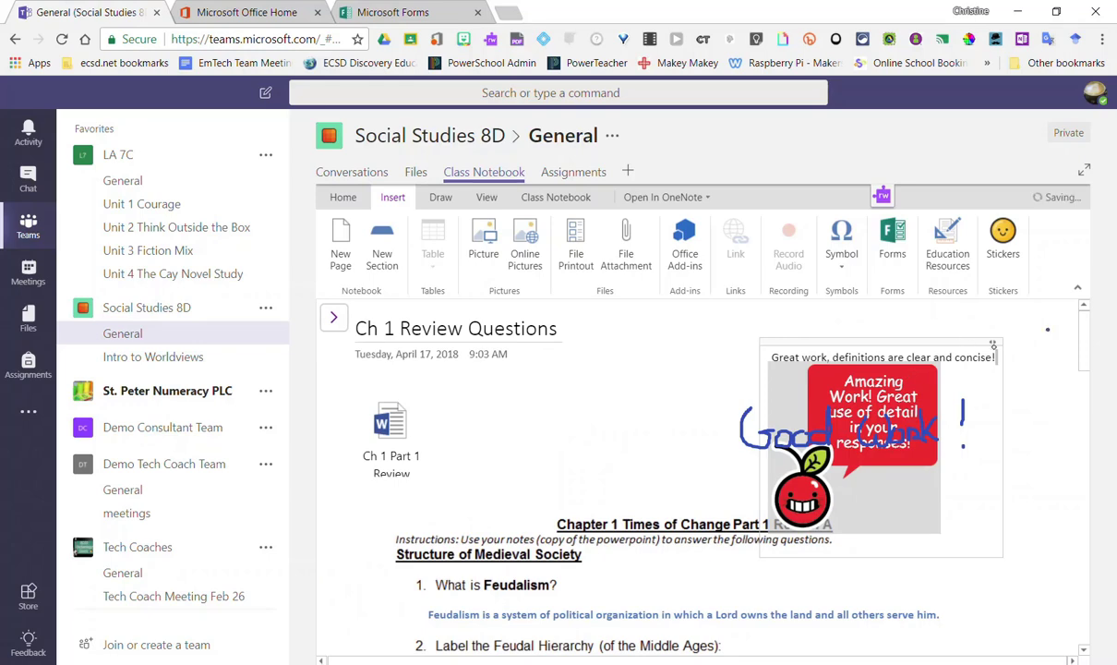
pyautogui.moveTo(889, 350)
pyautogui.mouseDown()
pyautogui.moveTo(965, 442)
pyautogui.moveTo(949, 504)
pyautogui.mouseUp()
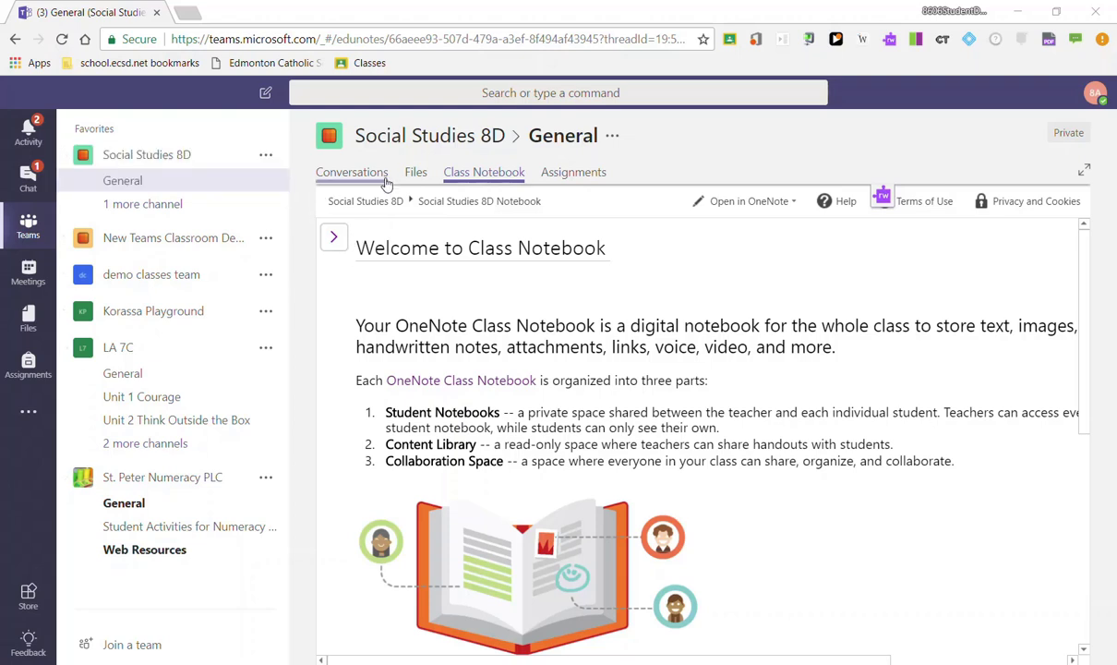
# Navigate to the student's Assignments section and open the Ch 1 Review Questions page.
pyautogui.click(334, 238)
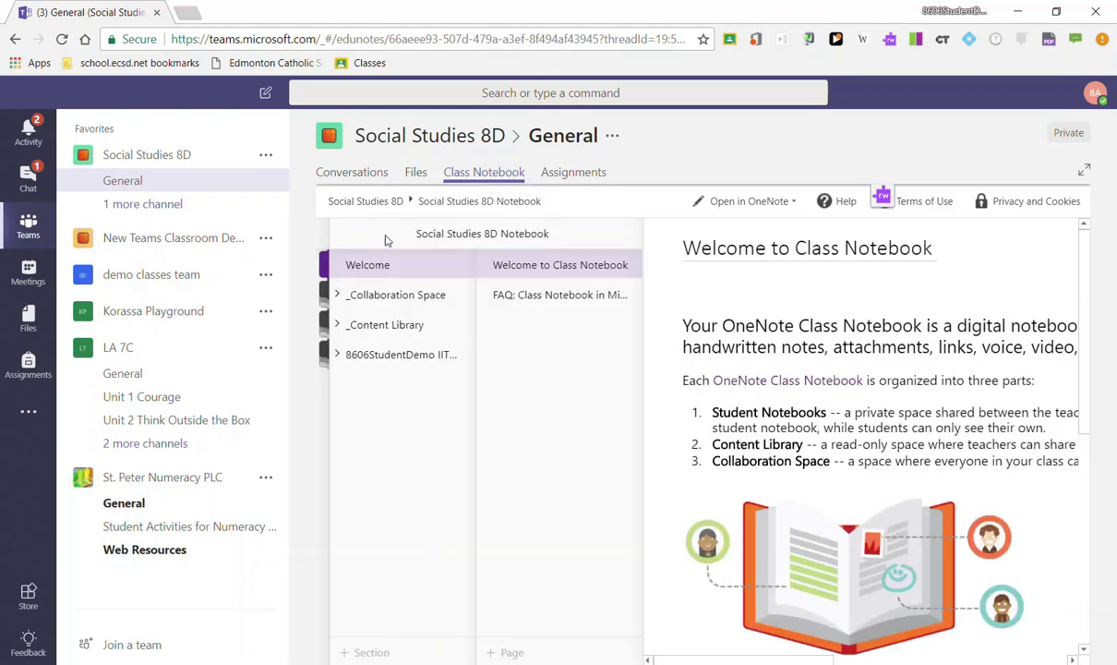
pyautogui.click(405, 358)
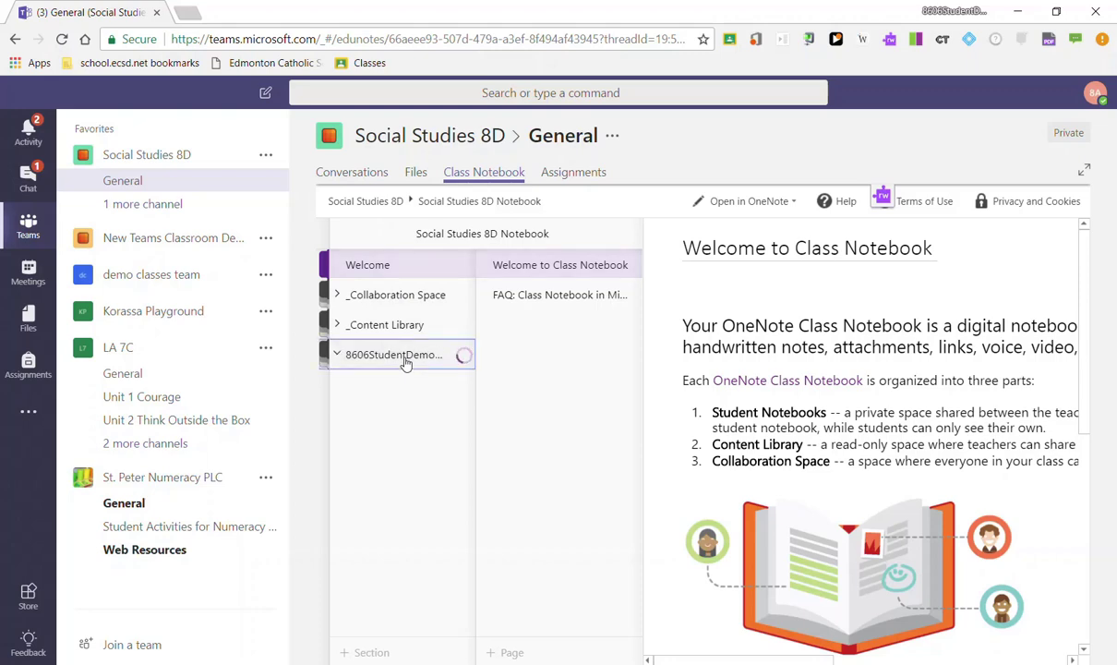
pyautogui.click(378, 386)
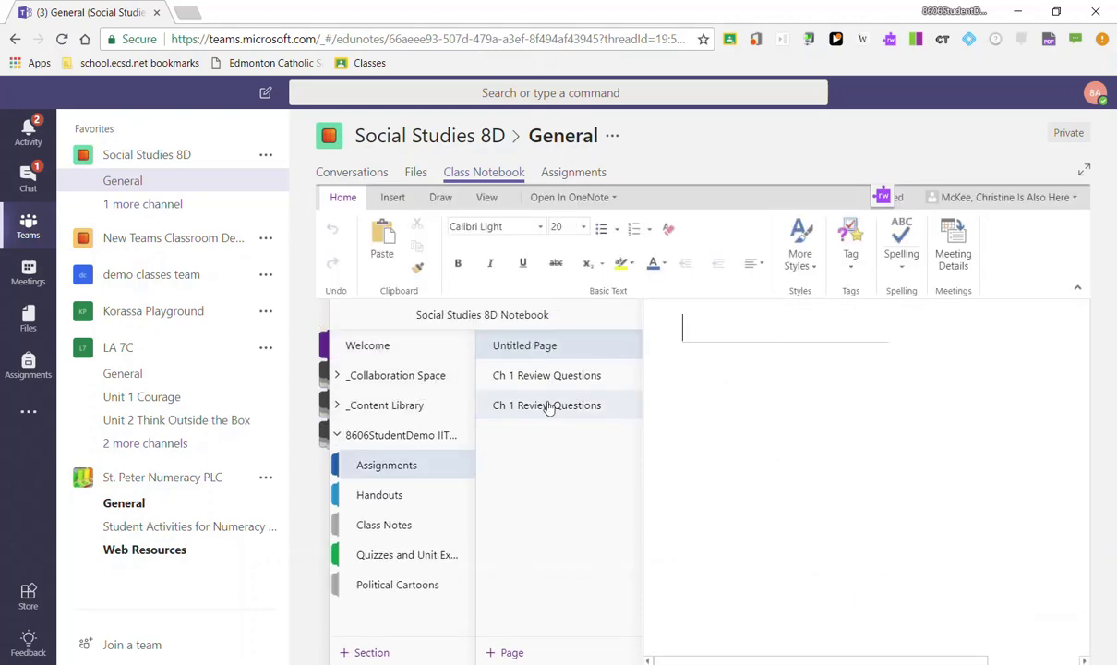
pyautogui.click(548, 408)
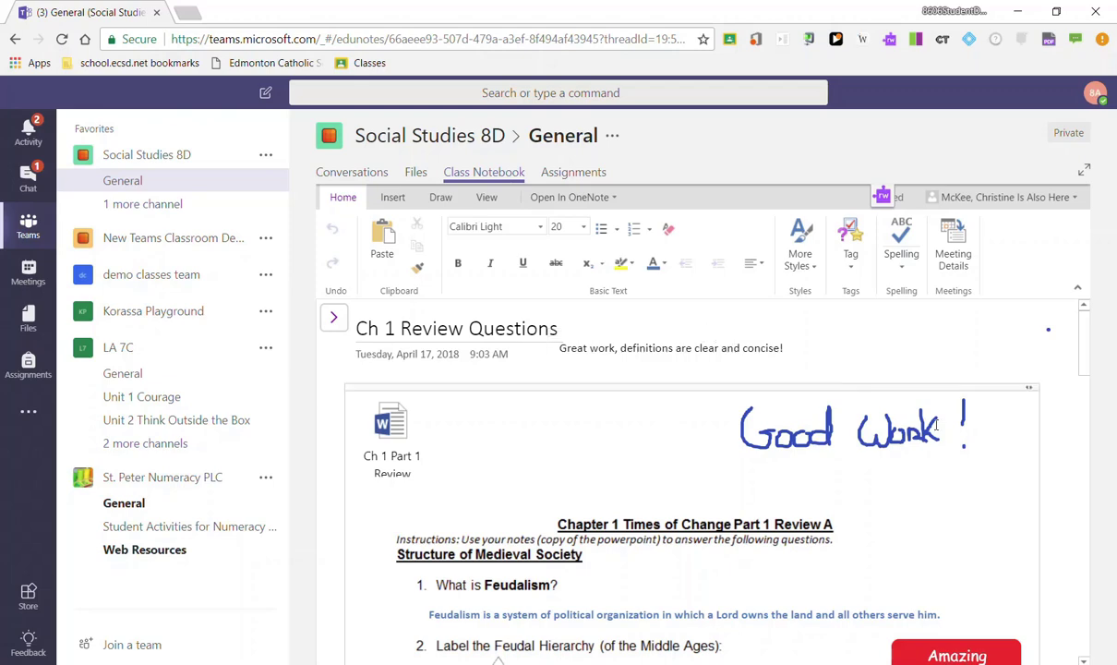
pyautogui.scroll(-3, 936, 434)
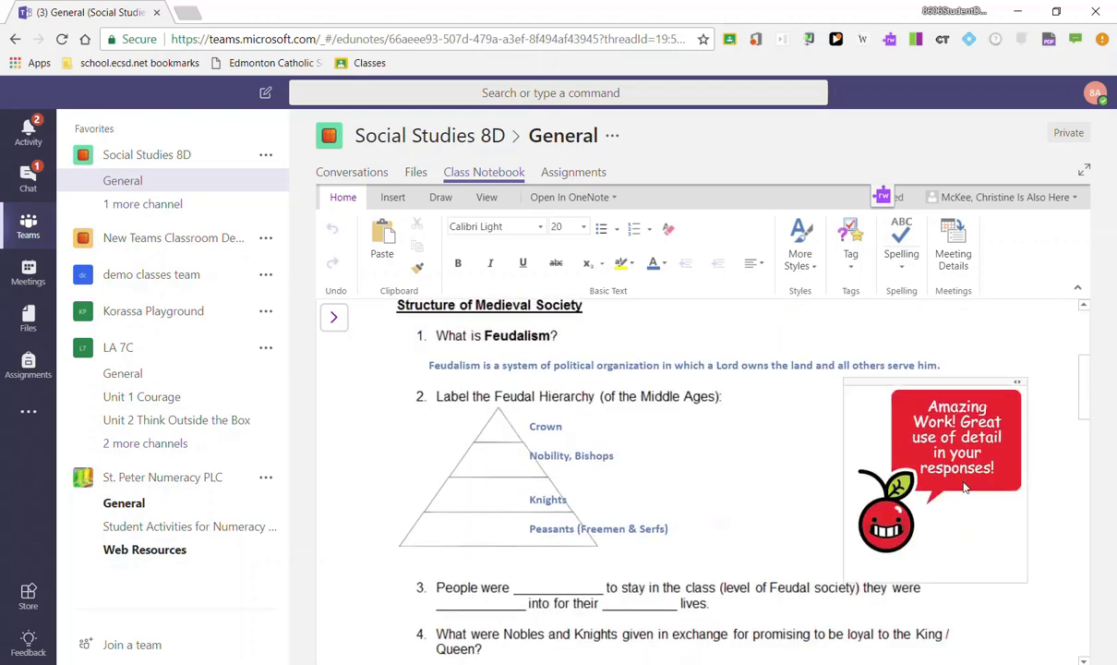
pyautogui.scroll(1, 888, 432)
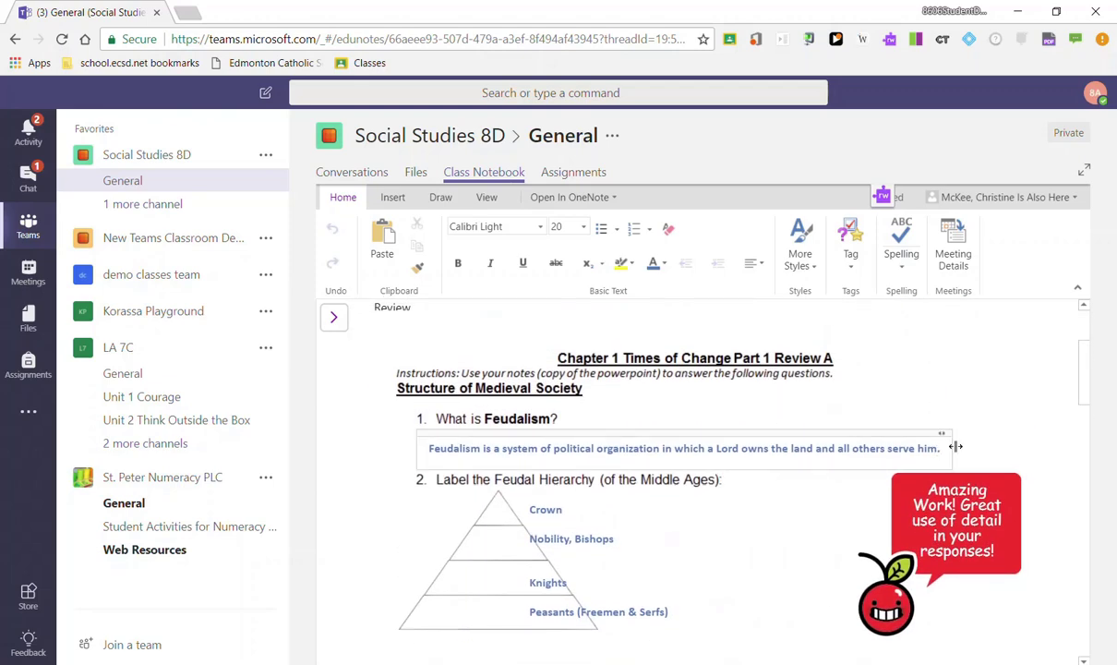